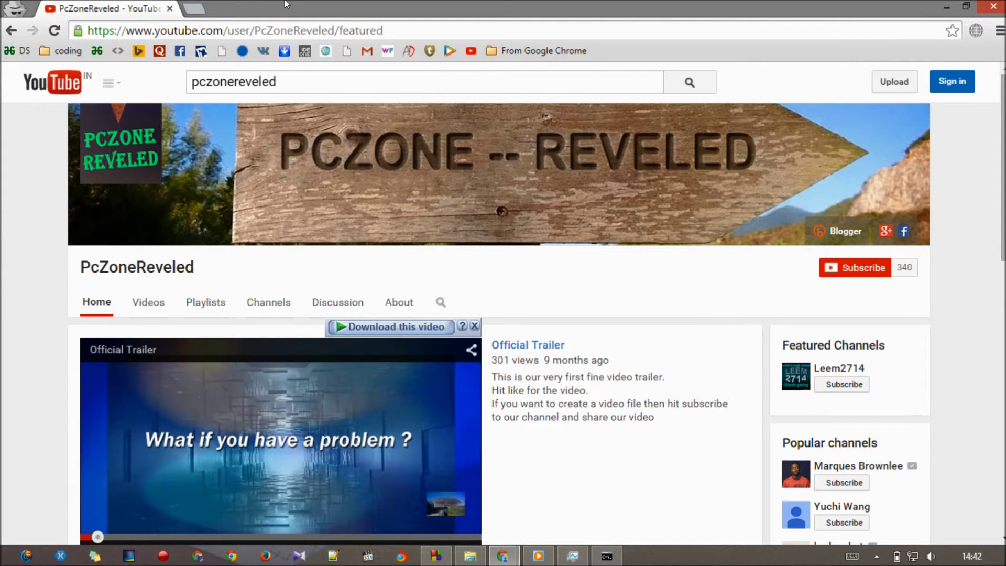
left_click(194, 7)
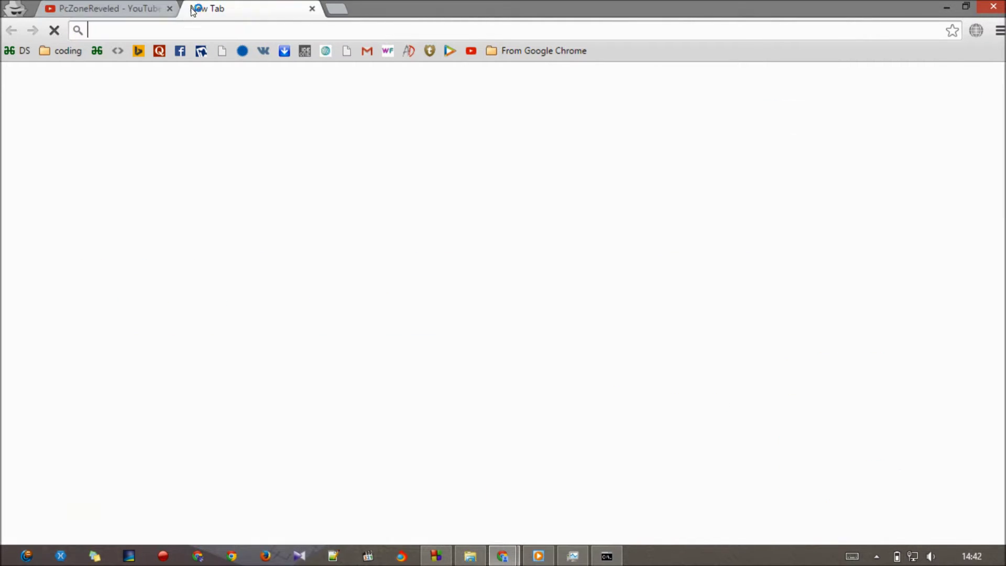
type("hive.im")
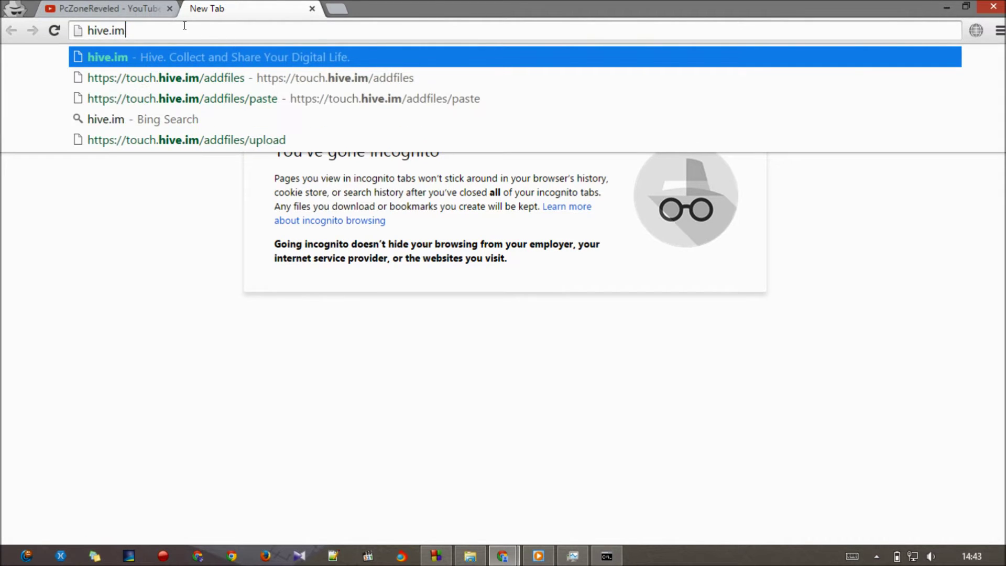
key("Return")
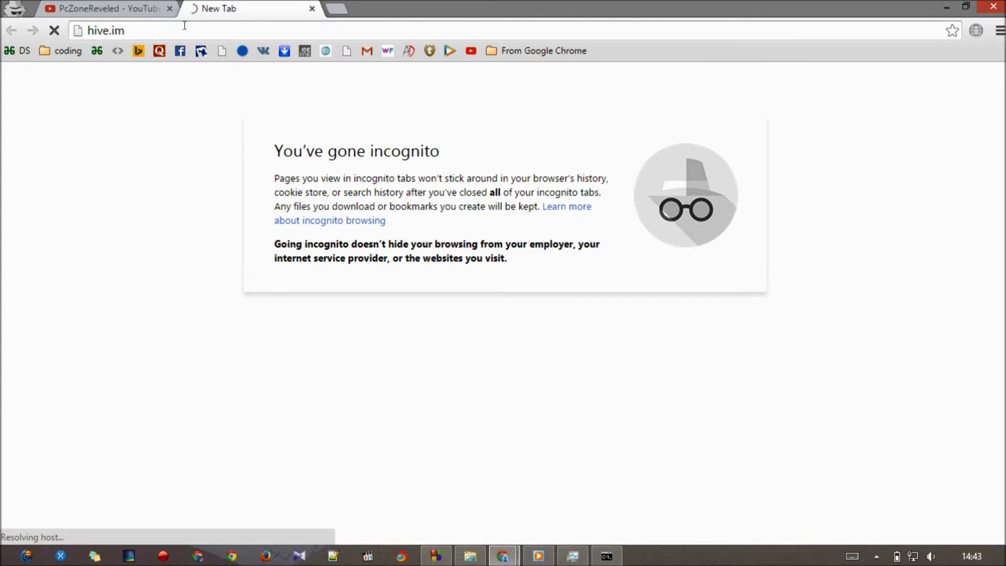
left_click(185, 25)
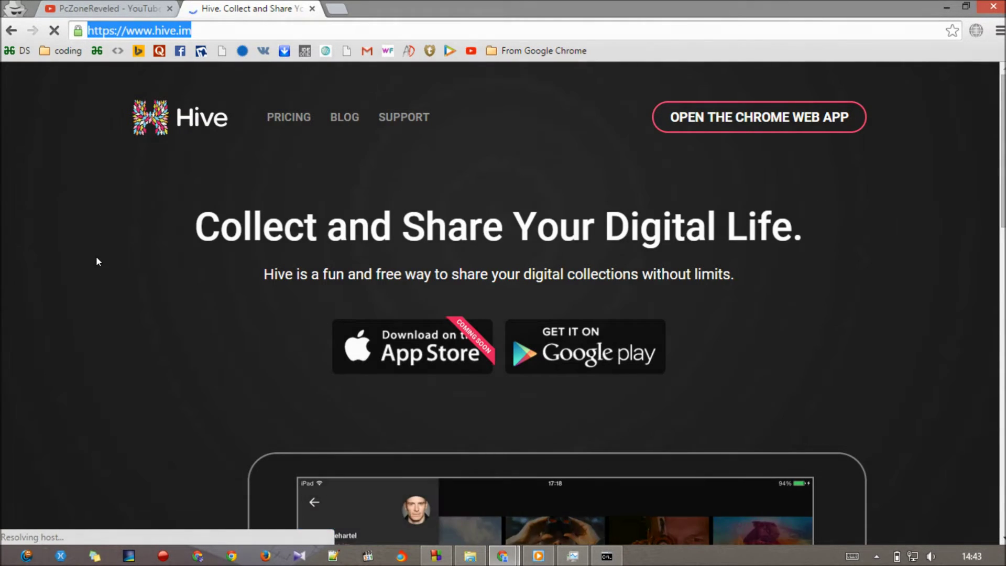
- Open Hive's Chrome Web App and choose 'Sign in using Google'
scroll(96, 260, "down", 2)
scroll(97, 261, "up", 2)
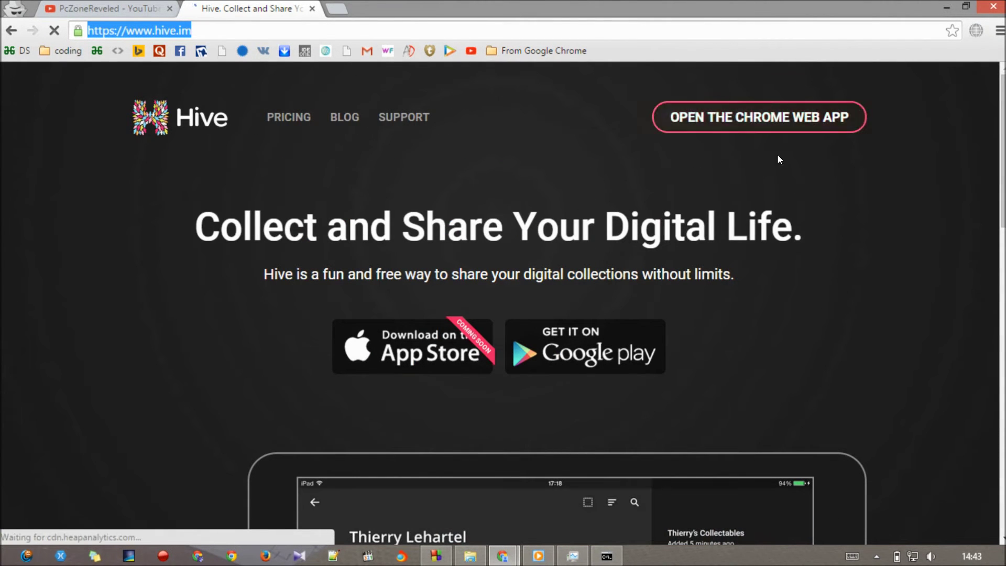
left_click(786, 112)
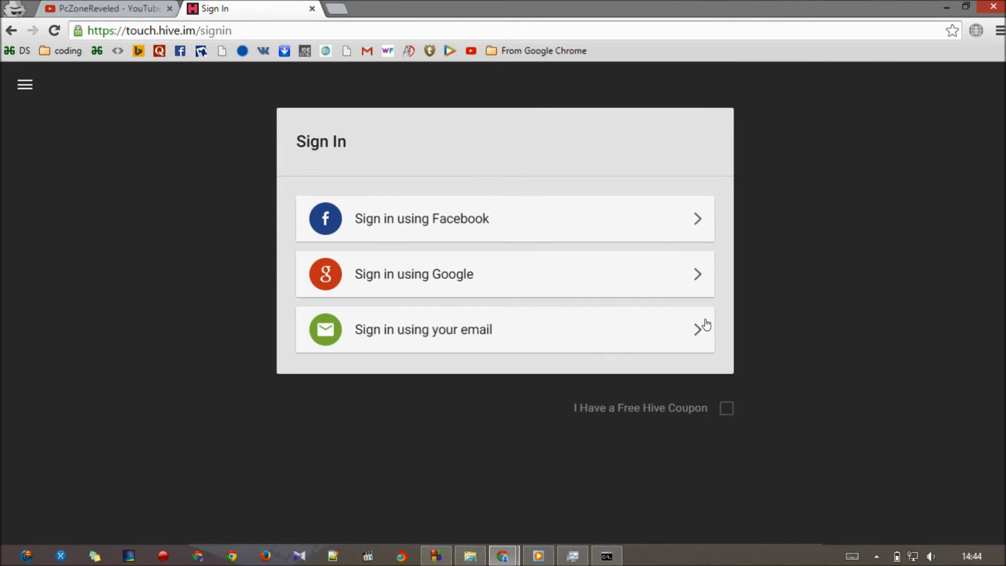
left_click(679, 271)
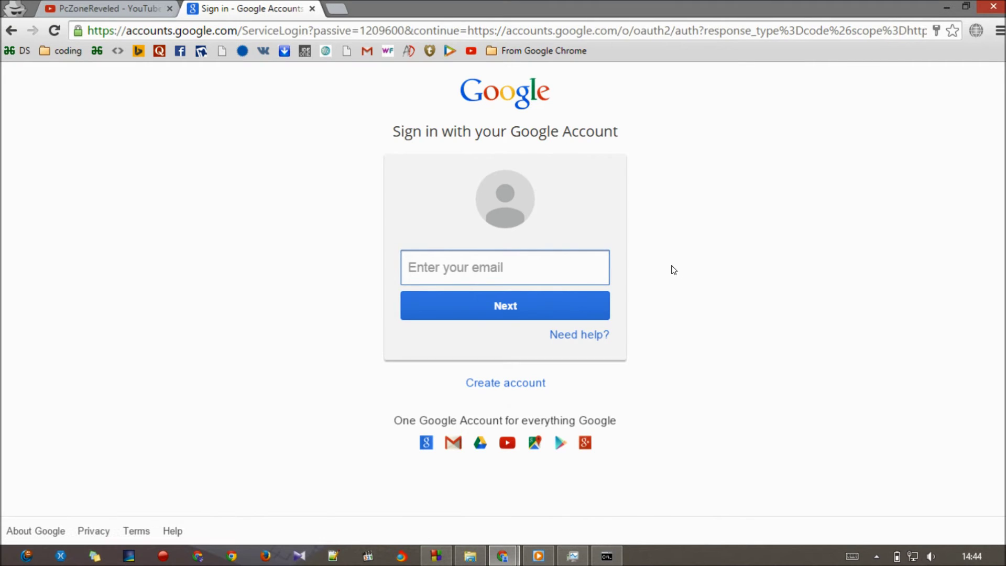
- Enter the Gmail address and account password, then allow Hive to use the Google account
left_click(485, 276)
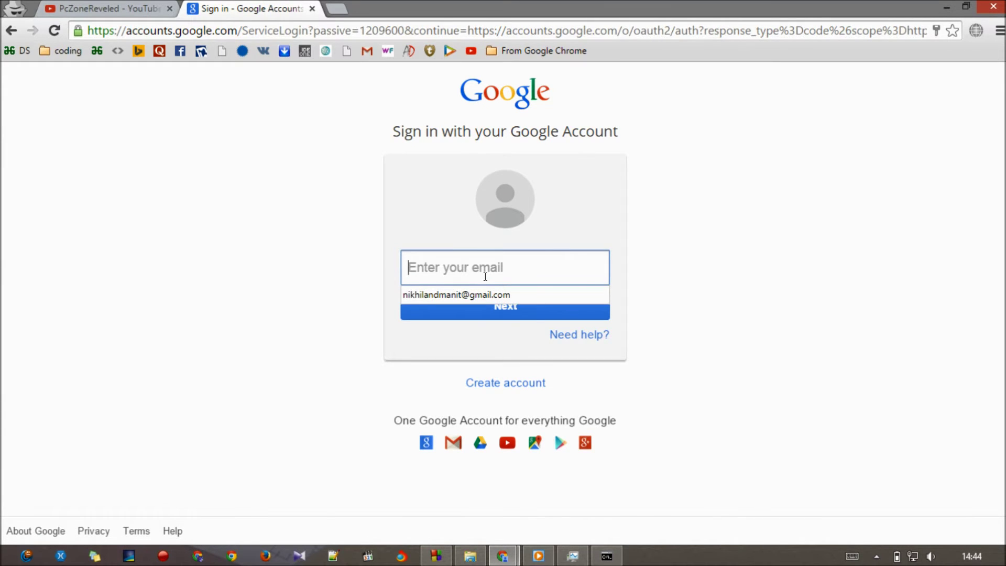
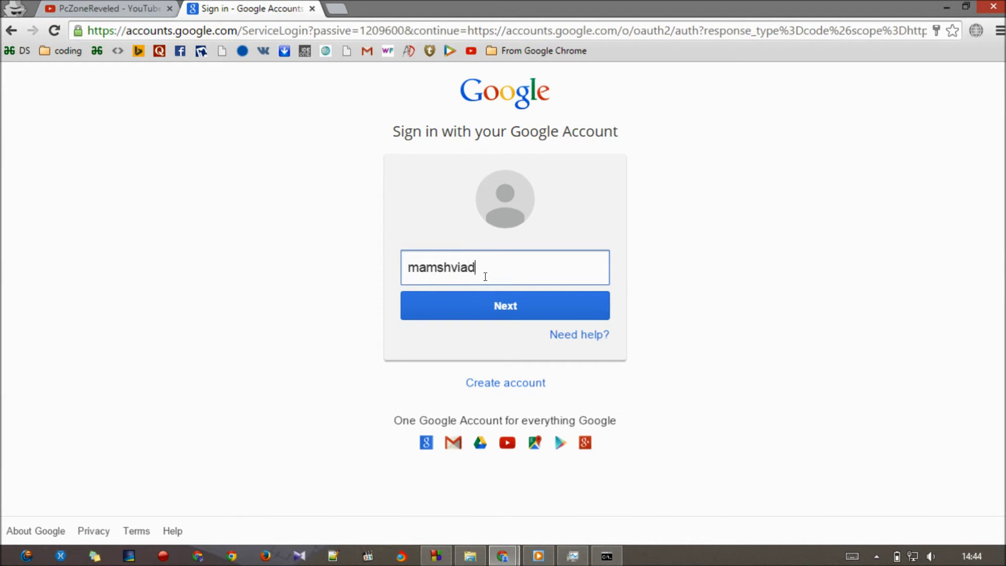
key("BackSpace")
key("BackSpace")
key("BackSpace")
key("BackSpace")
key("BackSpace")
key("BackSpace")
key("BackSpace")
key("BackSpace")
key("BackSpace")
key("BackSpace")
key("BackSpace")
key("BackSpace")
key("BackSpace")
key("BackSpace")
key("Return")
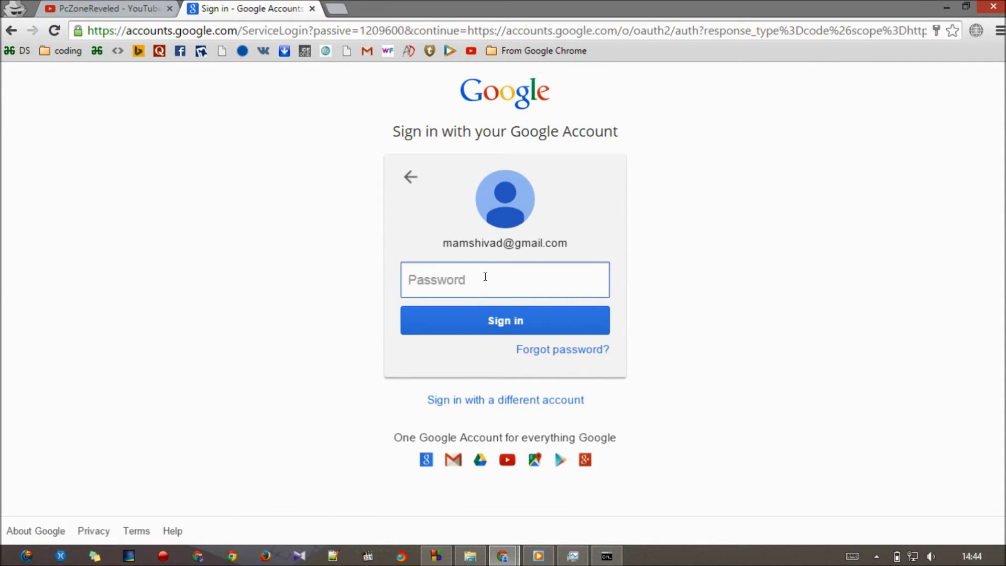
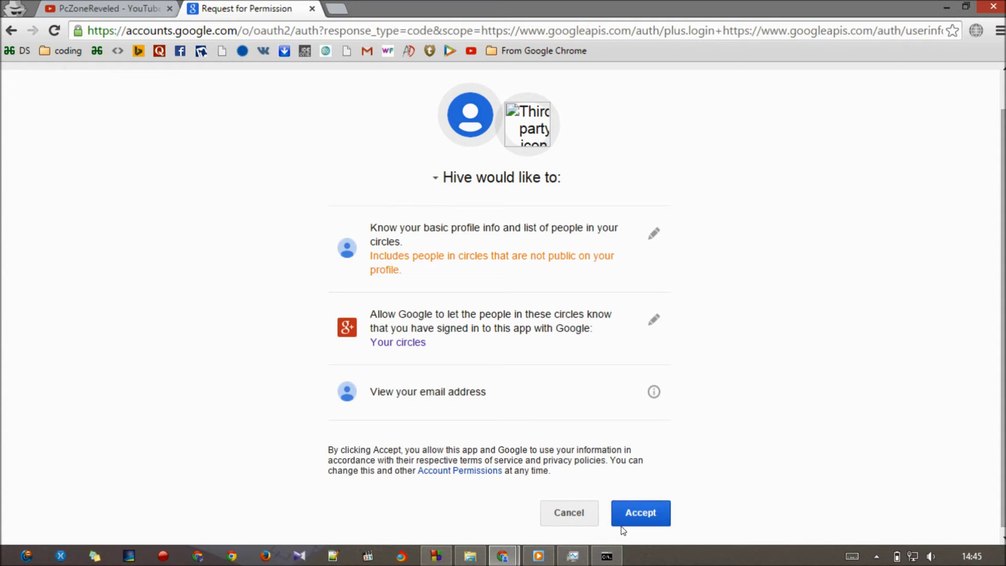
left_click(637, 508)
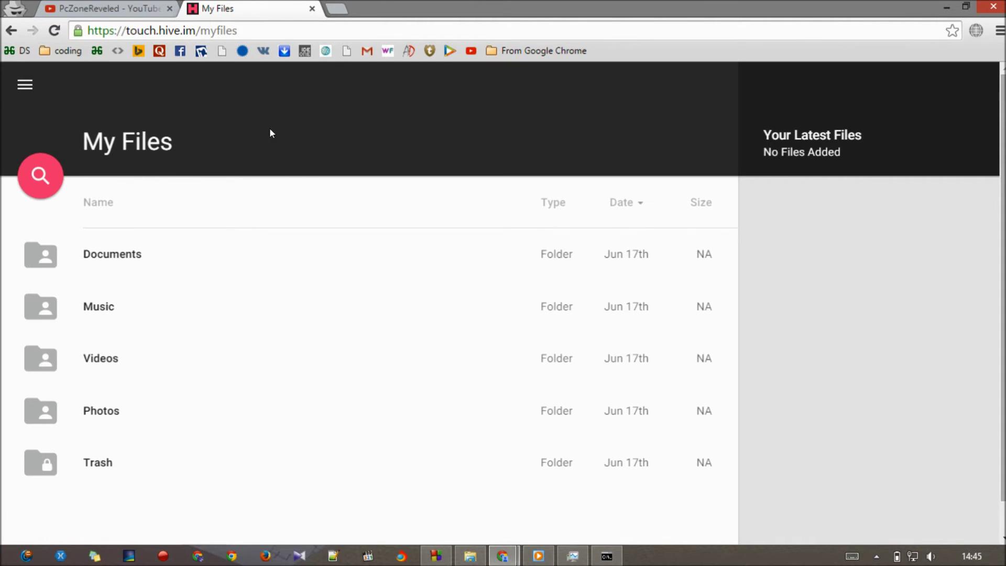
- Load Kickass Torrents at kat.cr in a new tab and open the 'discography' tag results
left_click(334, 10)
type("kickass.to")
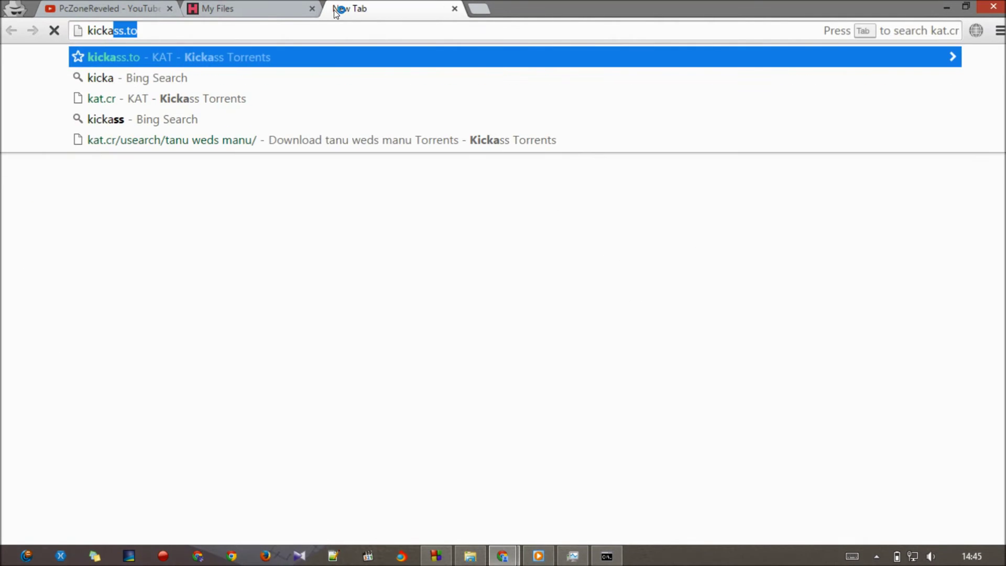
key("Return")
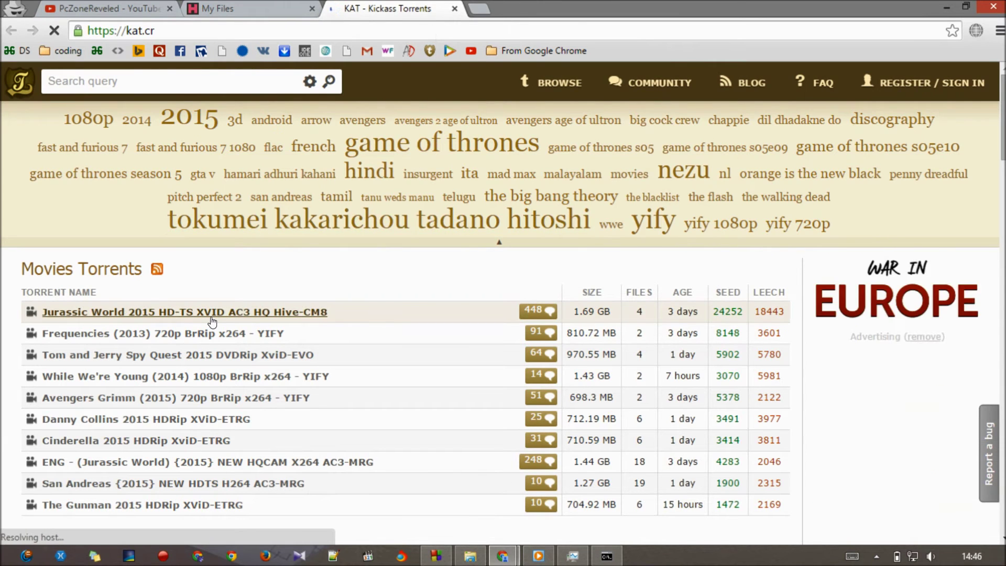
scroll(37, 401, "down", 2)
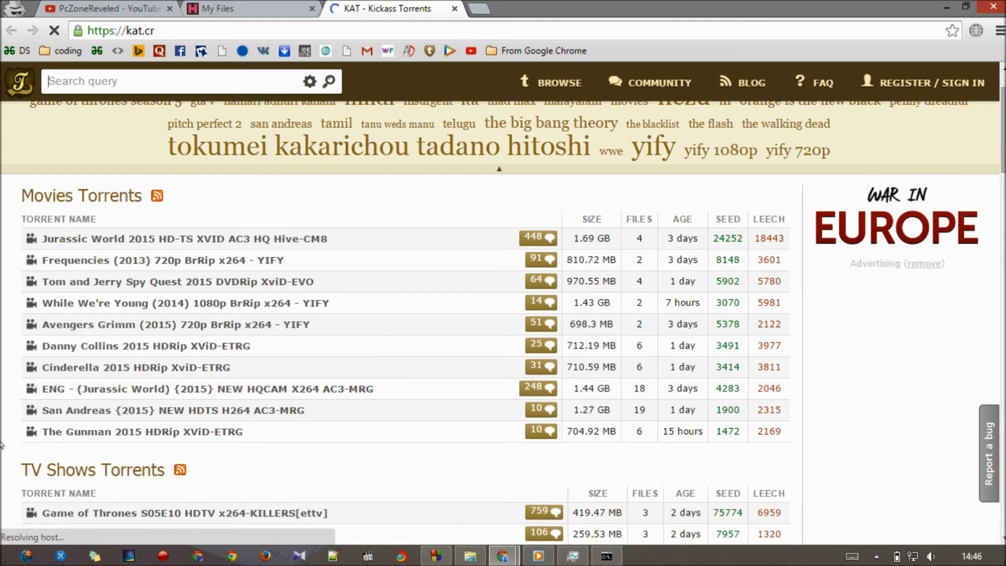
scroll(1, 444, "down", 2)
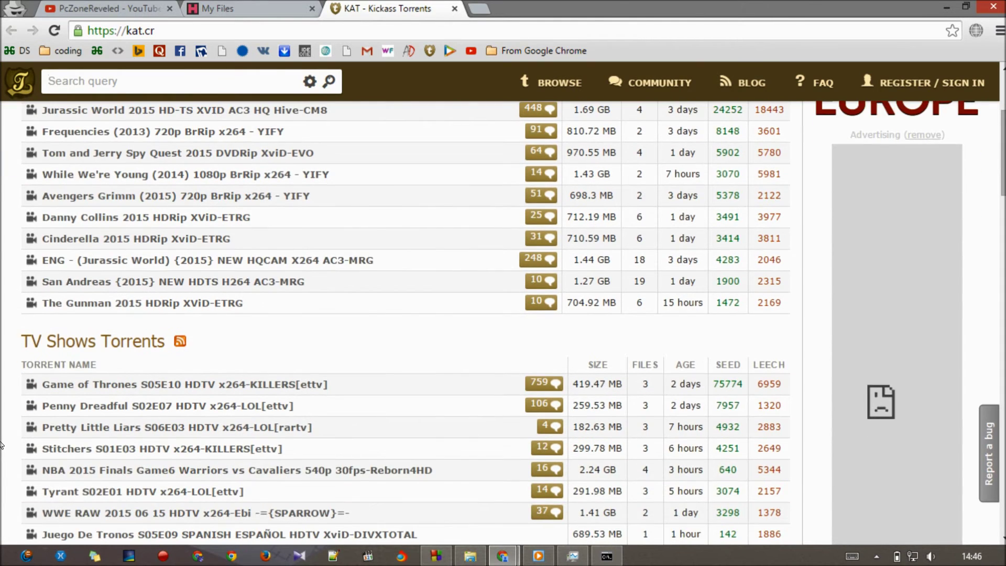
scroll(2, 444, "up", 4)
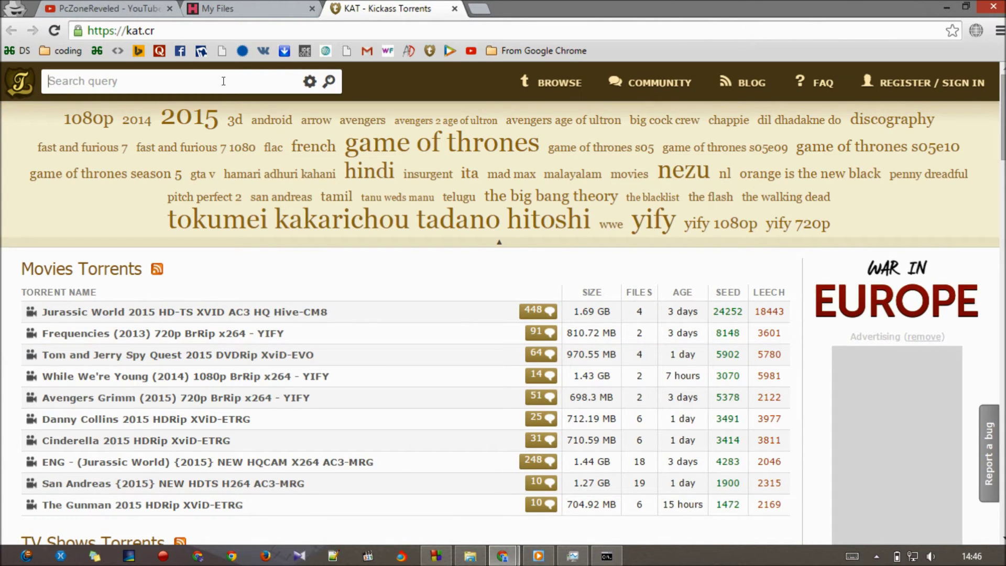
mouse_move(550, 84)
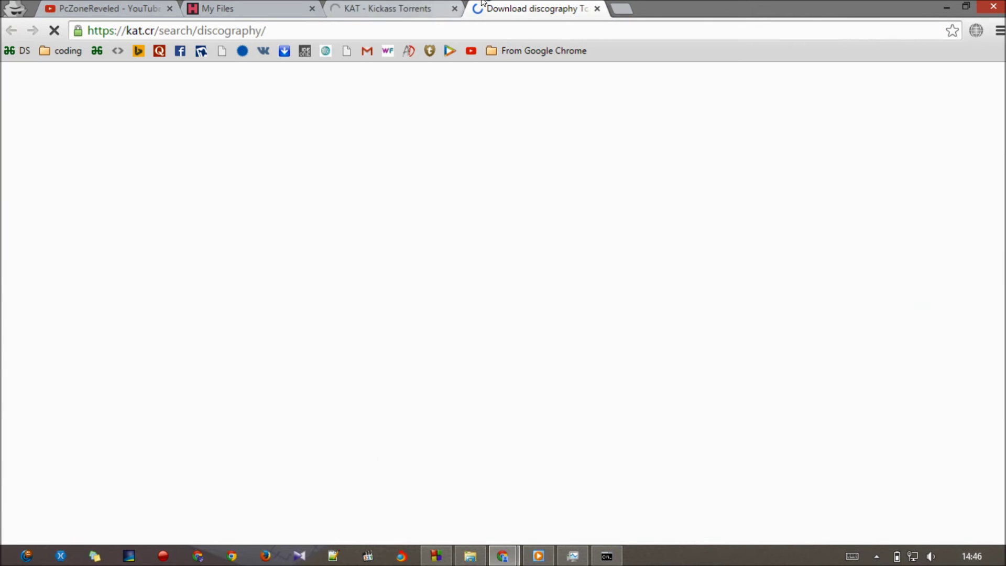
- Close the KAT homepage tab and open the NIRVANA discography magnet link's context menu
left_click(435, 8)
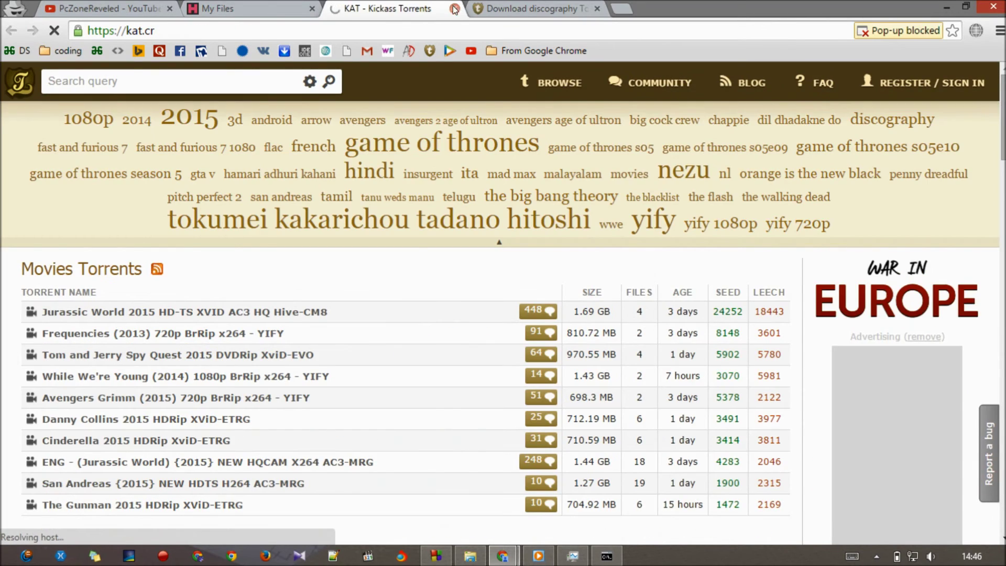
left_click(455, 9)
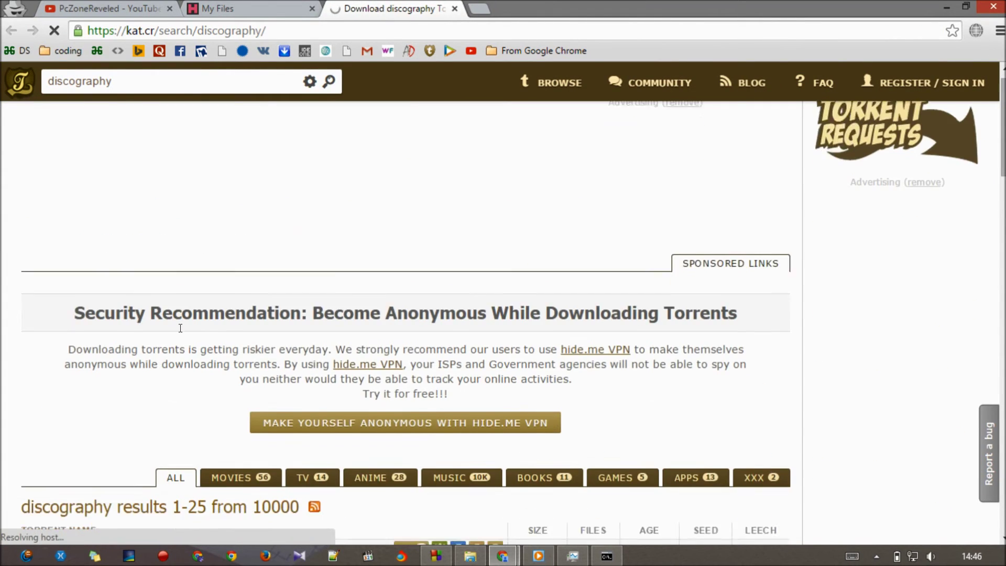
scroll(363, 183, "down", 10)
scroll(364, 183, "up", 3)
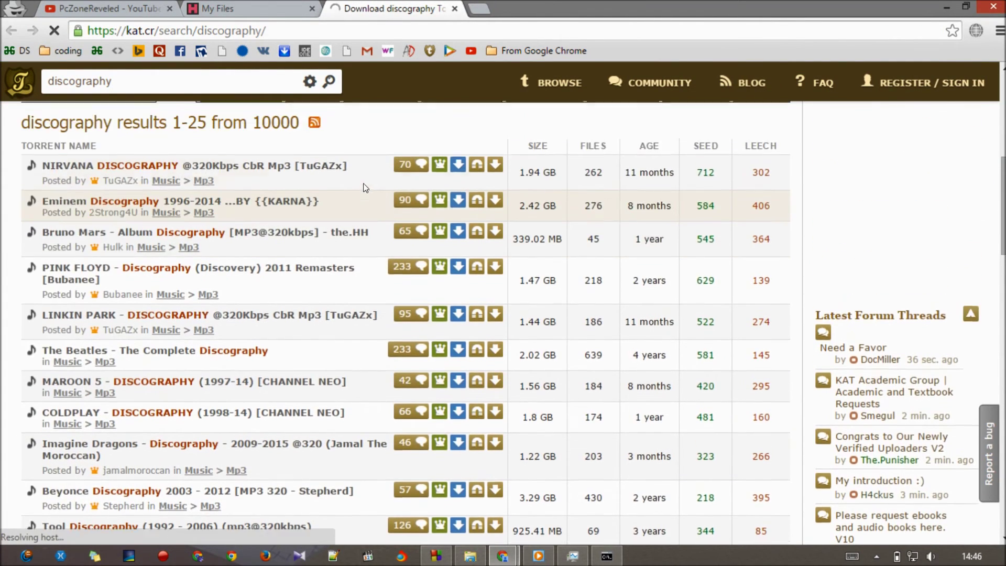
mouse_move(405, 180)
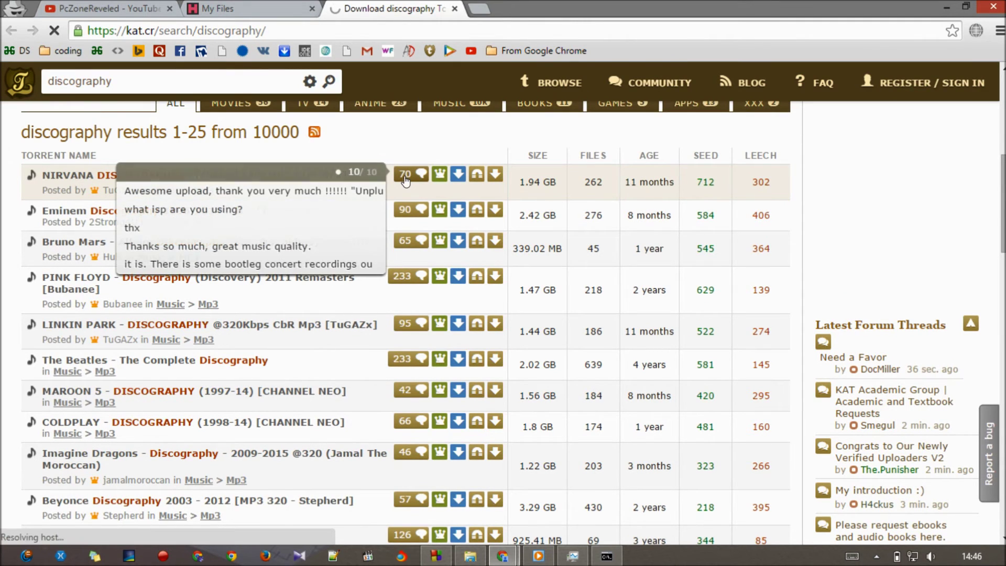
right_click(476, 177)
- Copy the NIRVANA magnet link and go to Hive's page for adding files
left_click(504, 248)
left_click(248, 4)
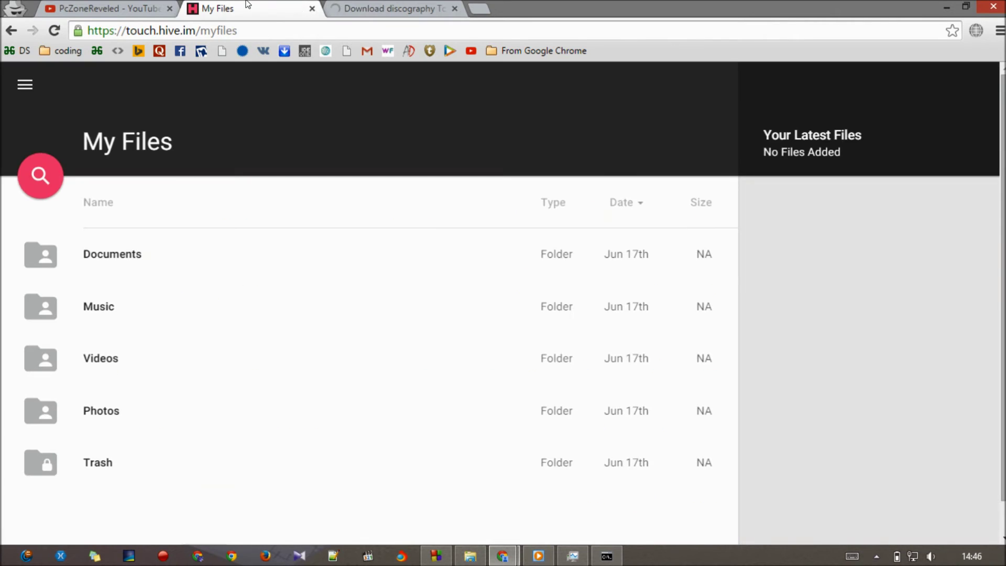
left_click(30, 91)
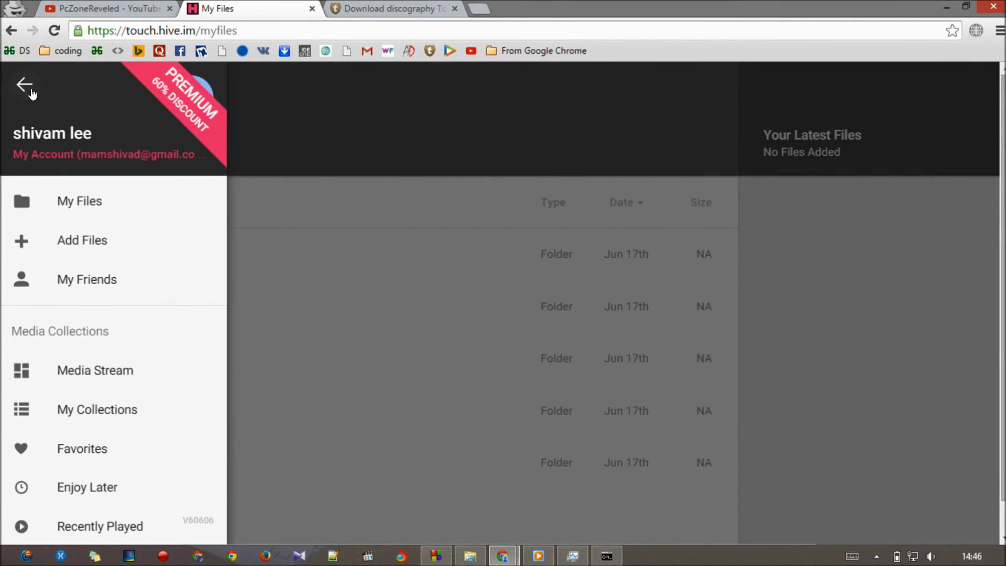
left_click(83, 242)
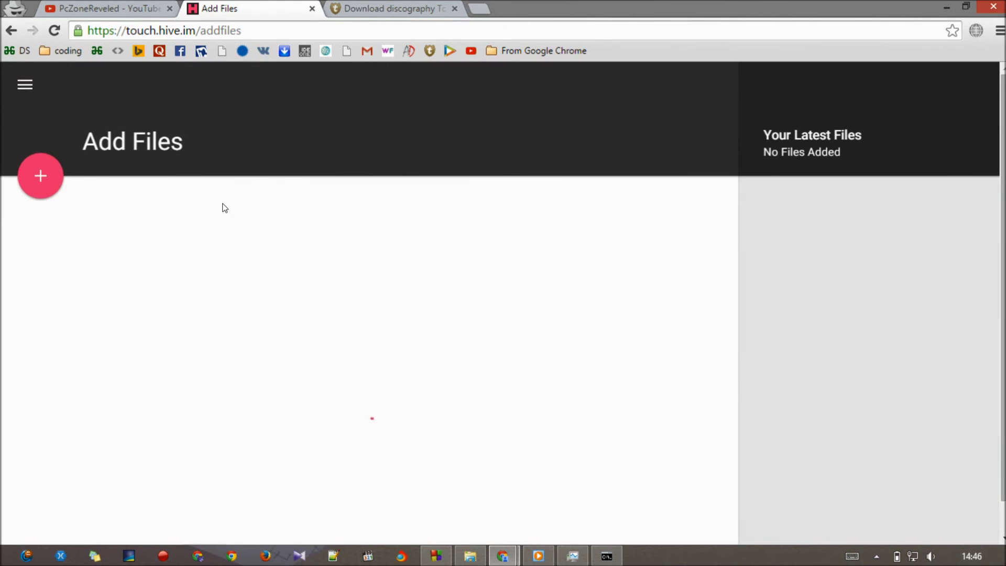
- Paste the magnet link as a web link and add its files to the Videos folder
left_click(45, 173)
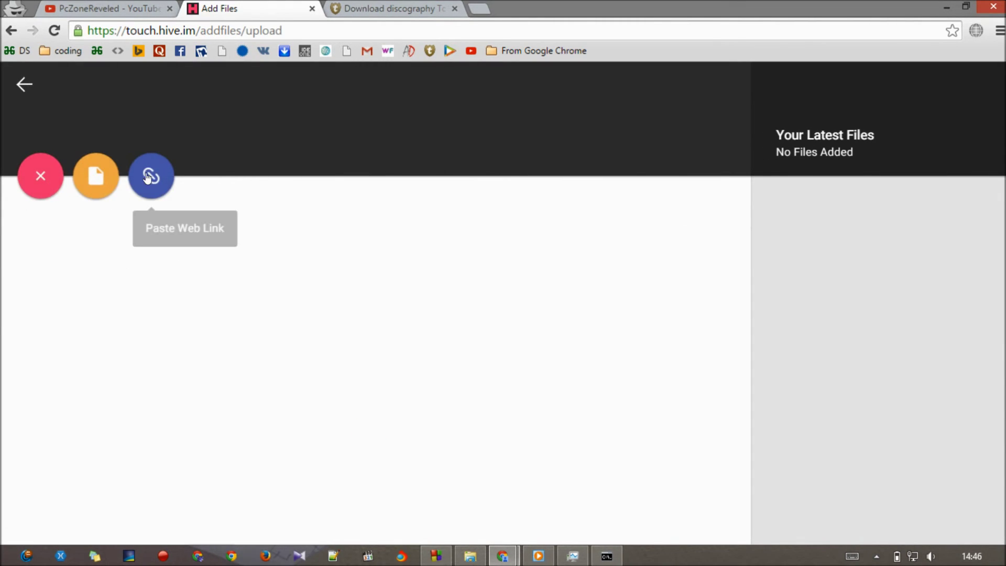
left_click(149, 177)
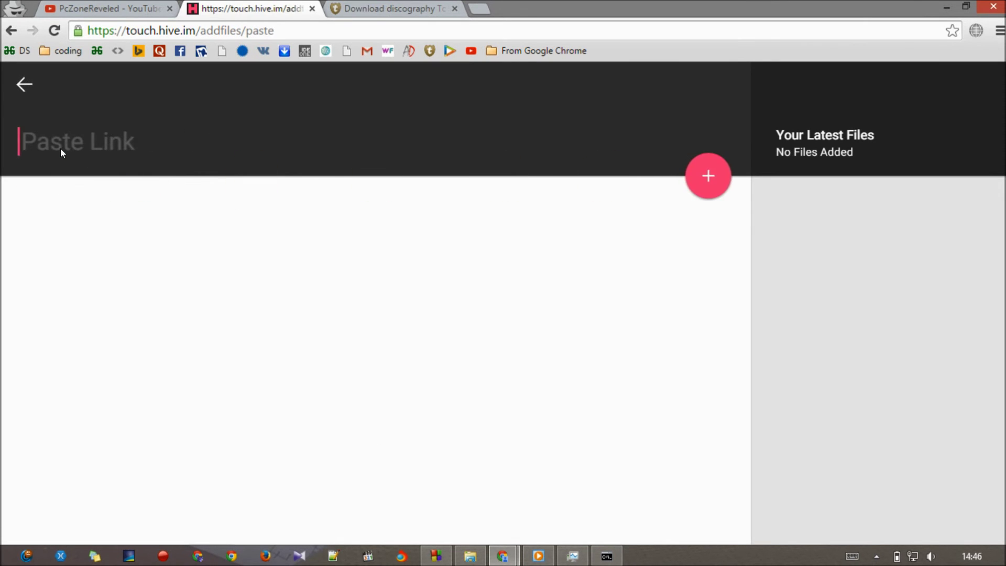
key("ctrl+v")
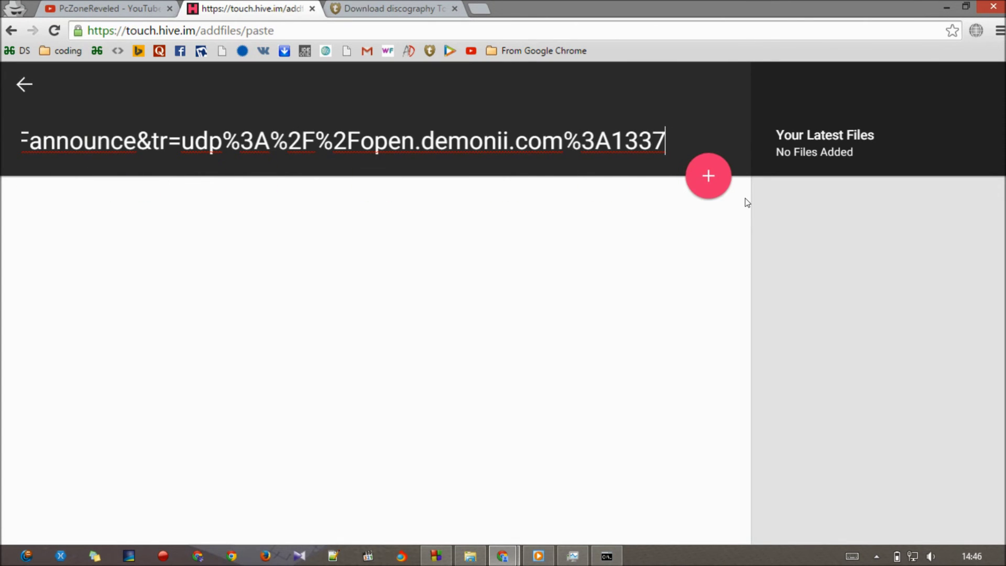
left_click(719, 187)
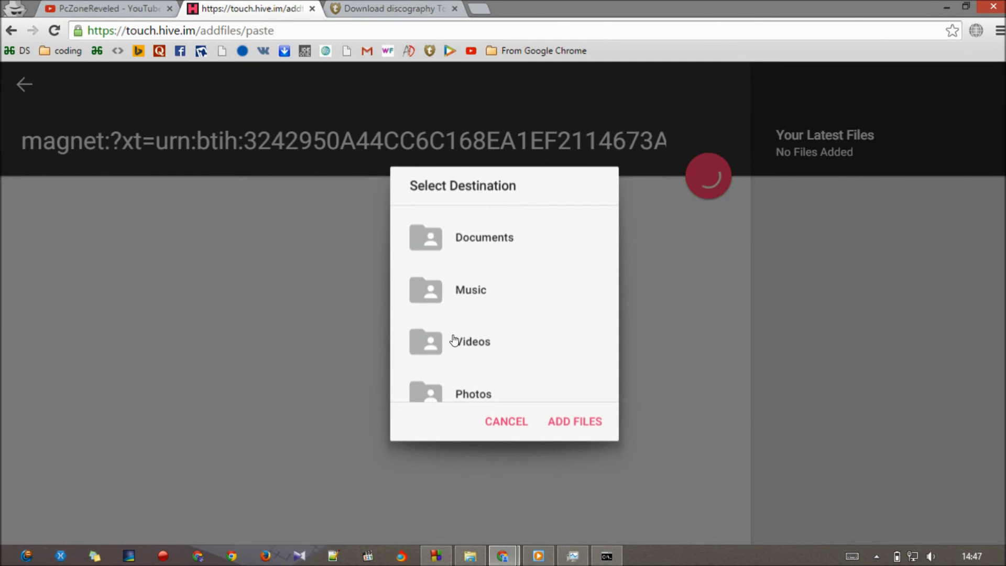
left_click(453, 340)
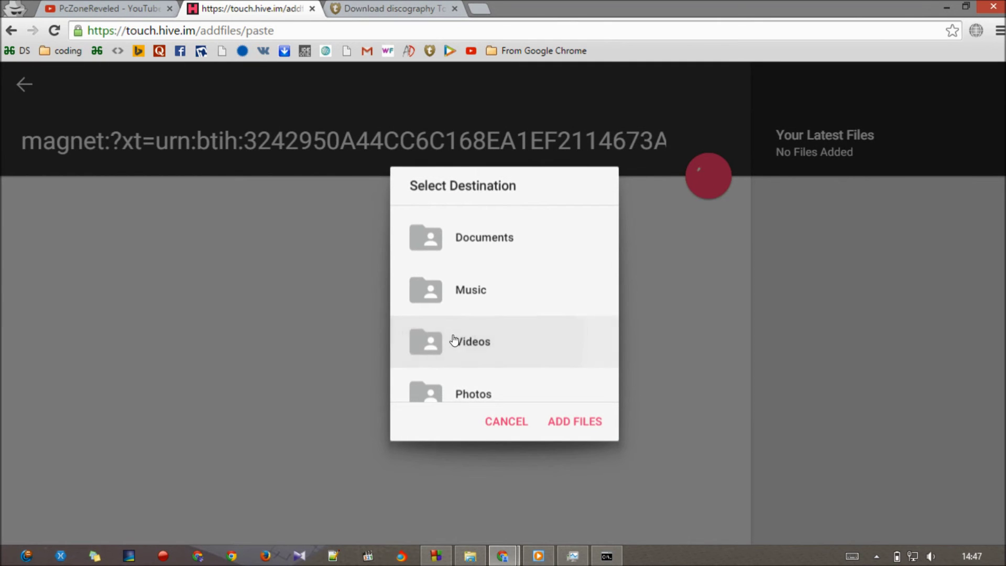
left_click(571, 427)
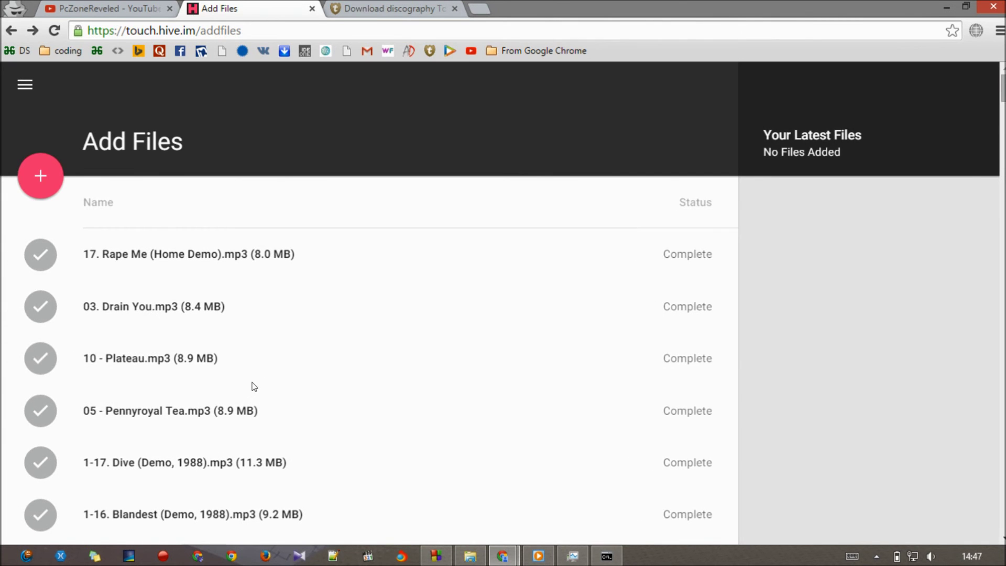
- Scroll the added Nirvana MP3 list to confirm every track shows Complete, then select the first
scroll(252, 383, "down", 15)
scroll(252, 386, "down", 15)
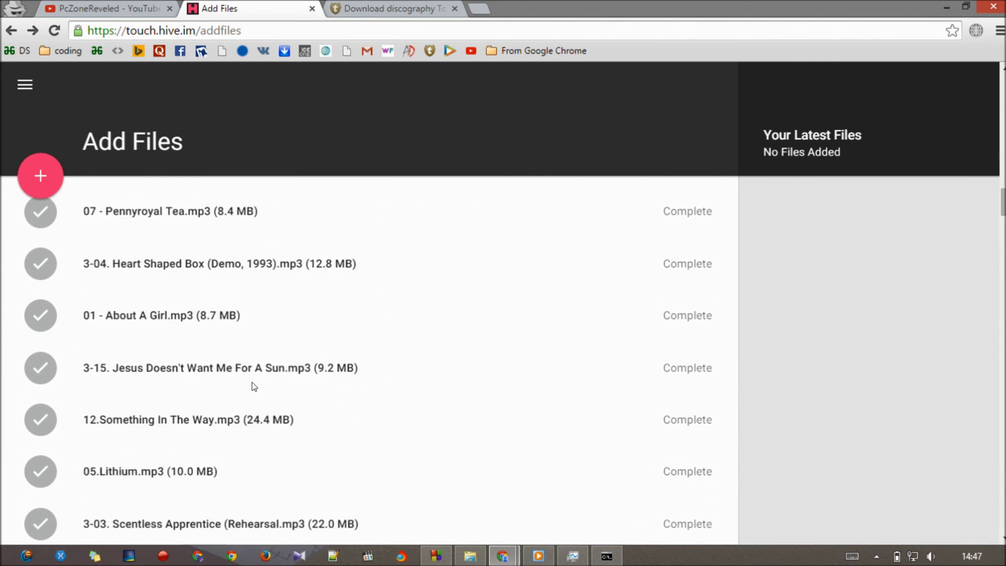
scroll(254, 386, "down", 15)
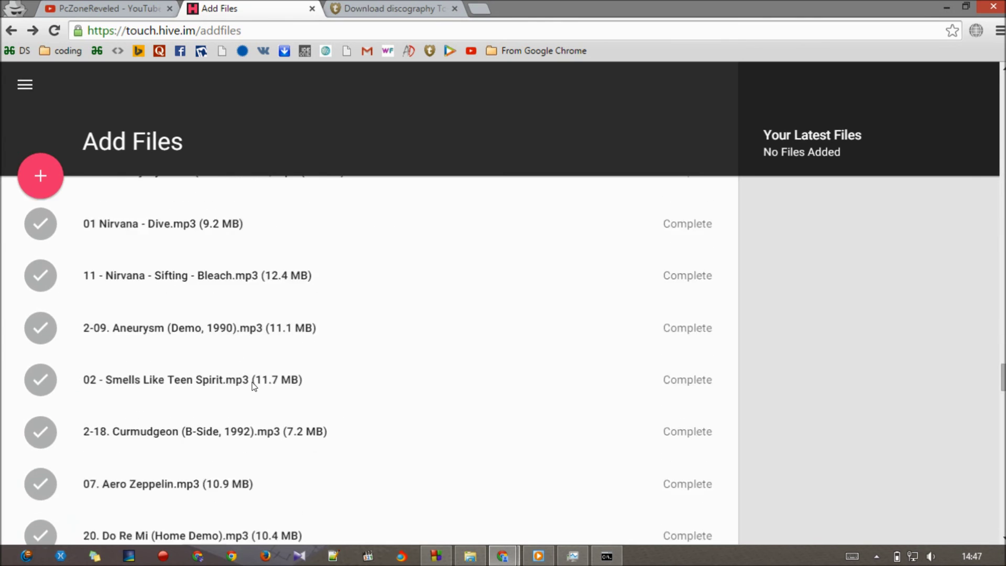
scroll(254, 387, "up", 20)
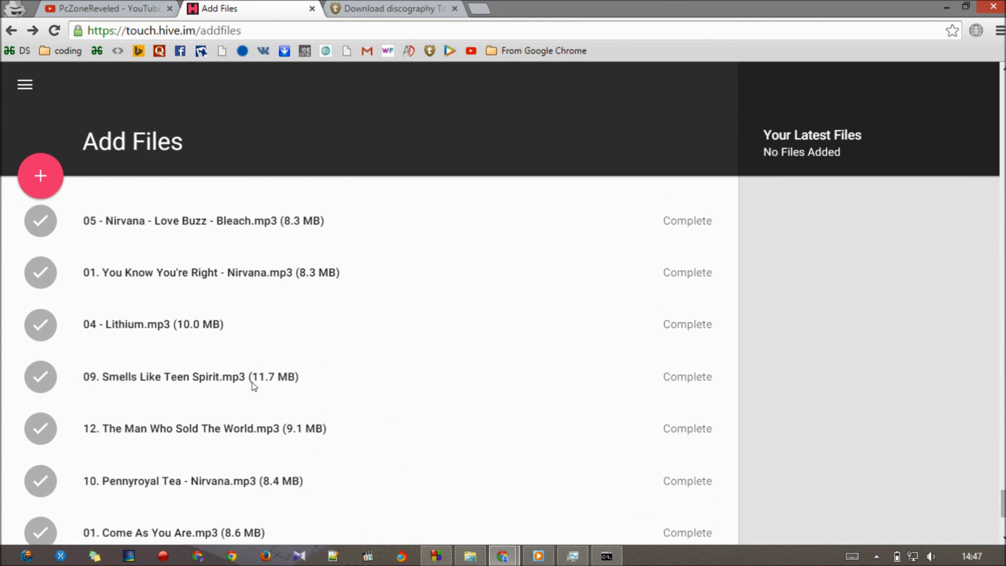
left_click(146, 280)
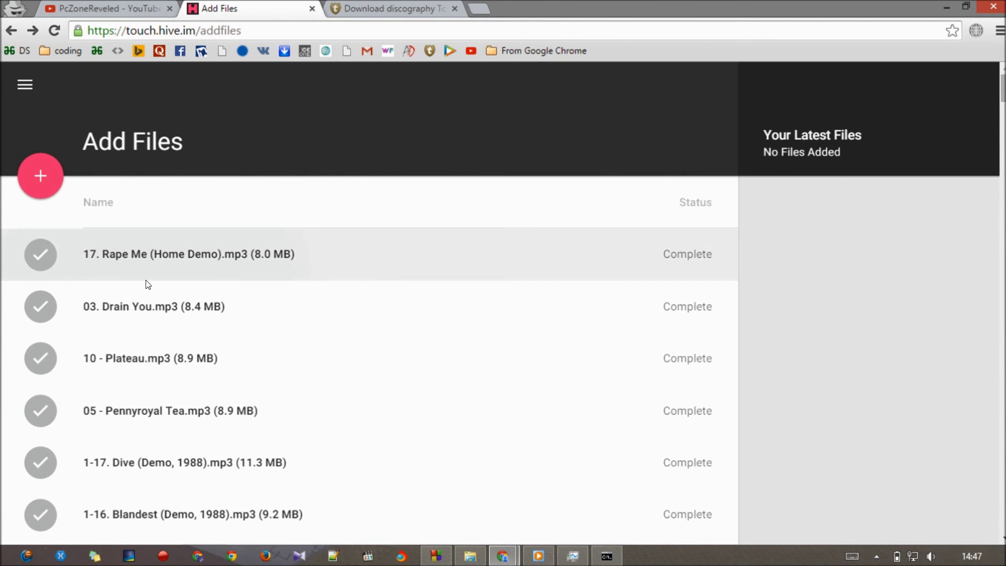
left_click(21, 84)
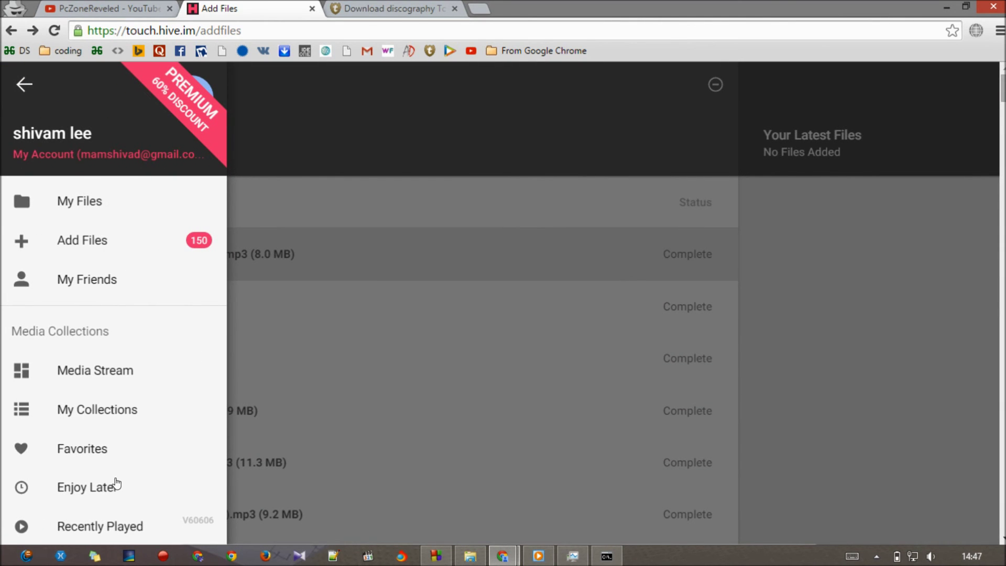
- Go to My Files > Videos, dismiss the Quick Tip, and open the first MP3's details
left_click(100, 215)
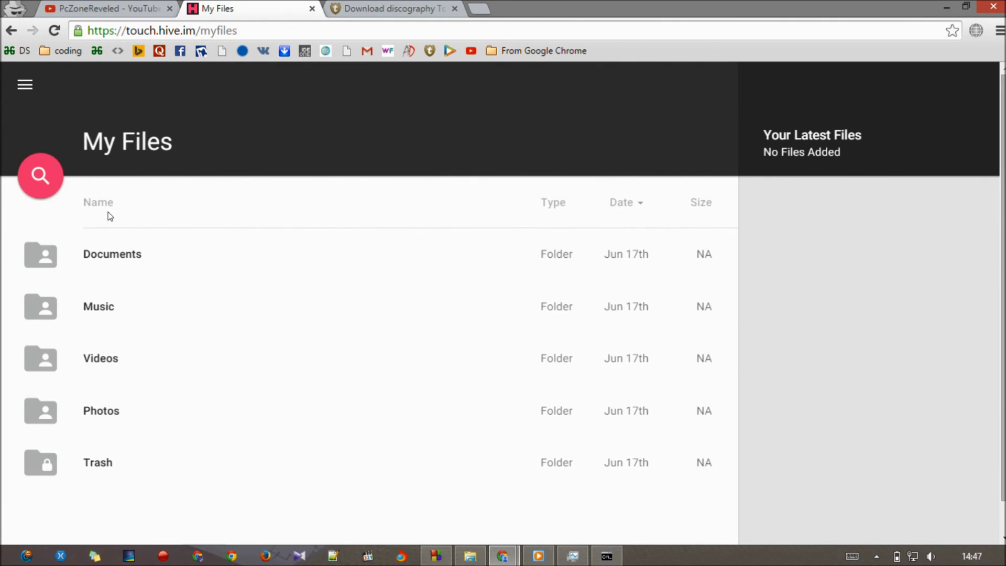
left_click(137, 358)
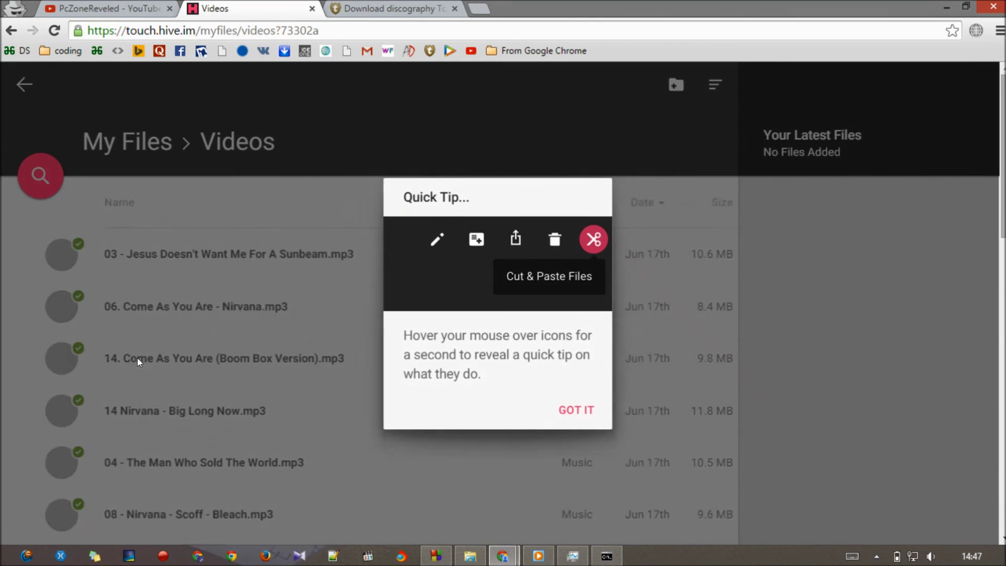
left_click(578, 412)
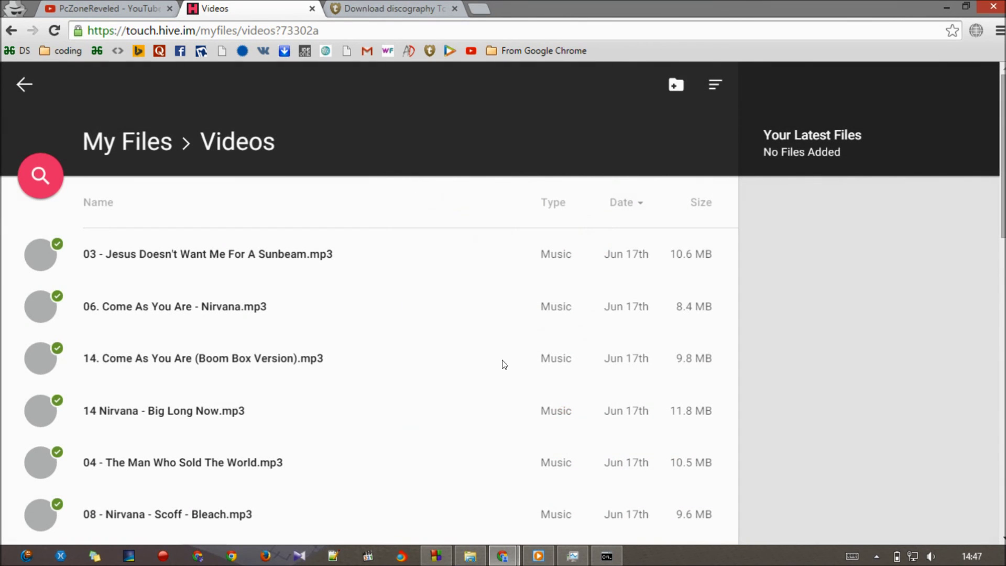
left_click(250, 254)
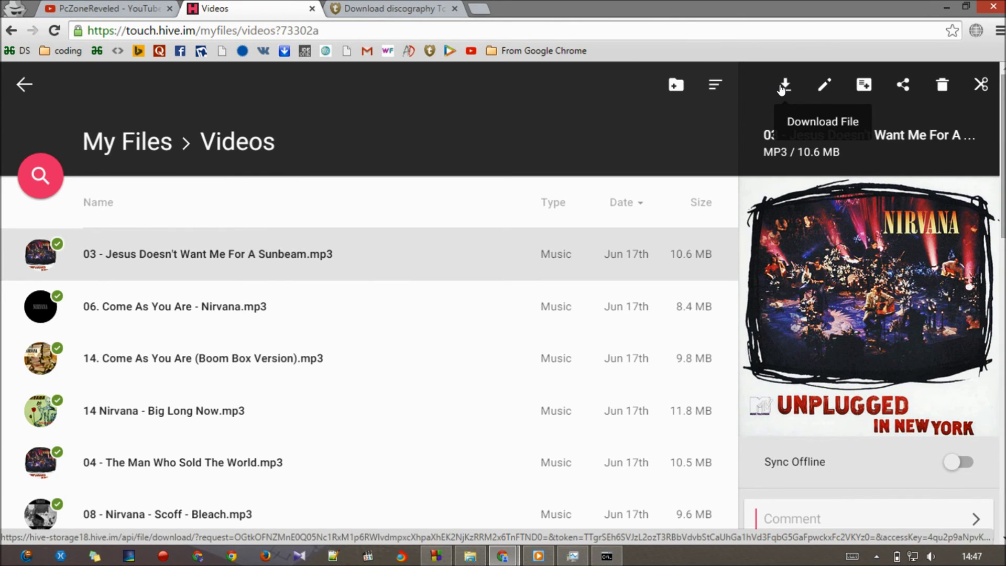
- Download the 10.6 MB '03 - Jesus Doesn't Want Me For A Sunbeam.mp3' and dismiss the IDM prompt
left_click(783, 86)
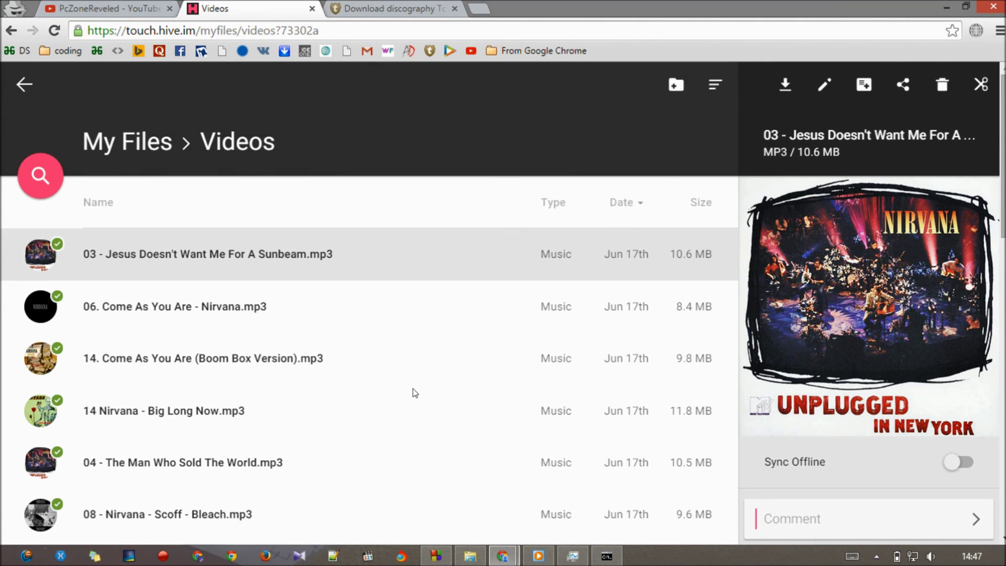
left_click(513, 269)
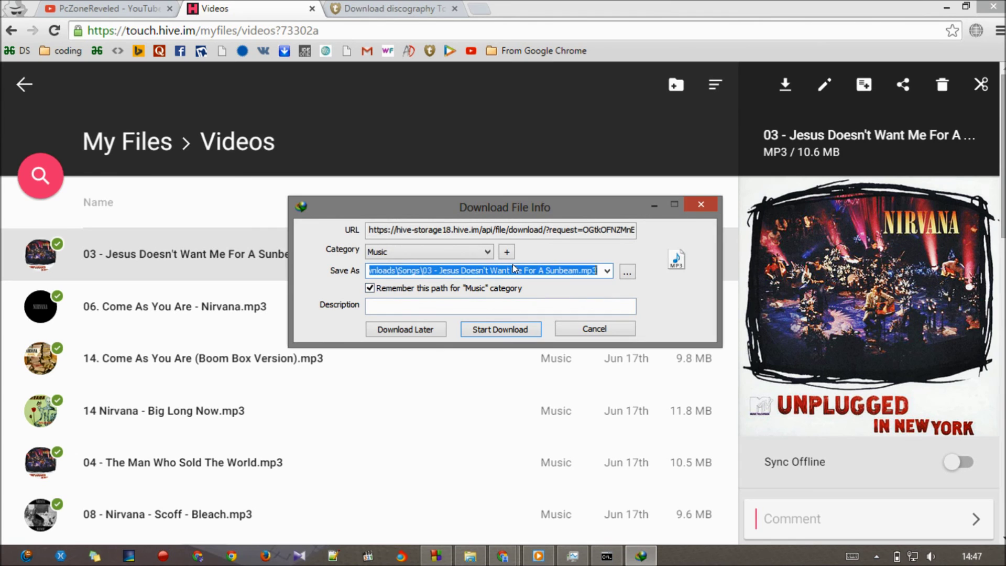
left_click(592, 328)
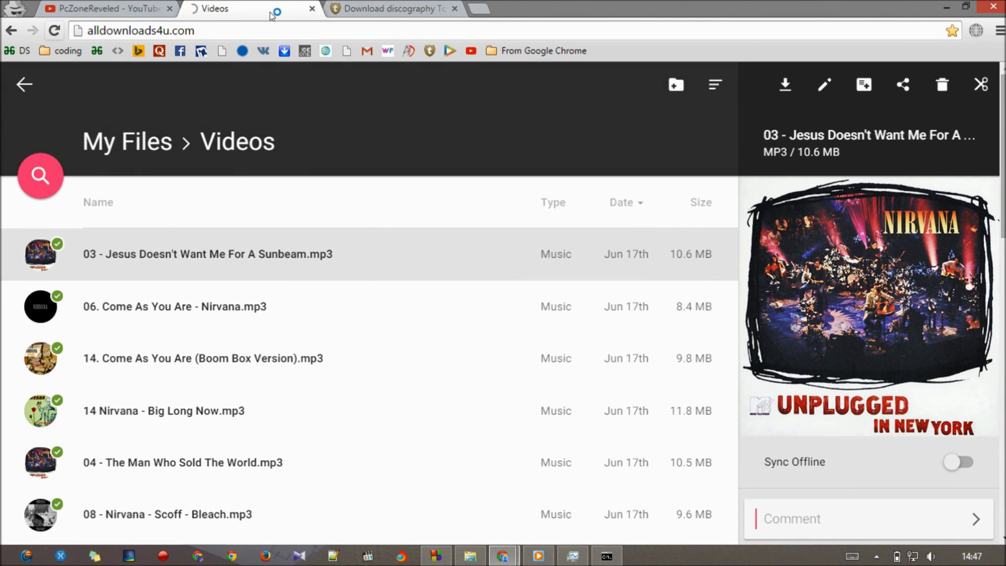
- Switch between the Kickass Torrents and Hive Videos tabs, ending on the PcZoneReveled YouTube tab
left_click(370, 6)
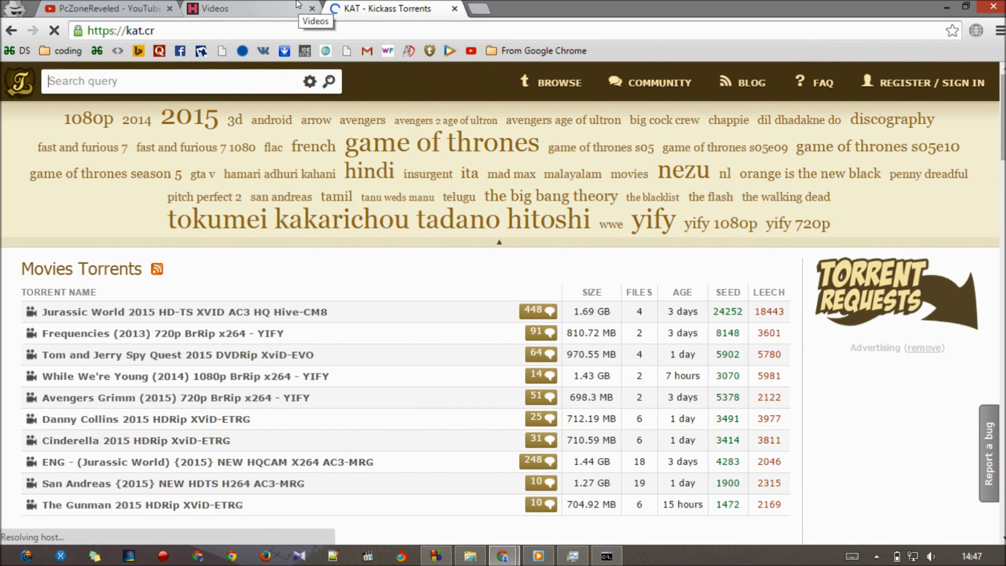
left_click(272, 4)
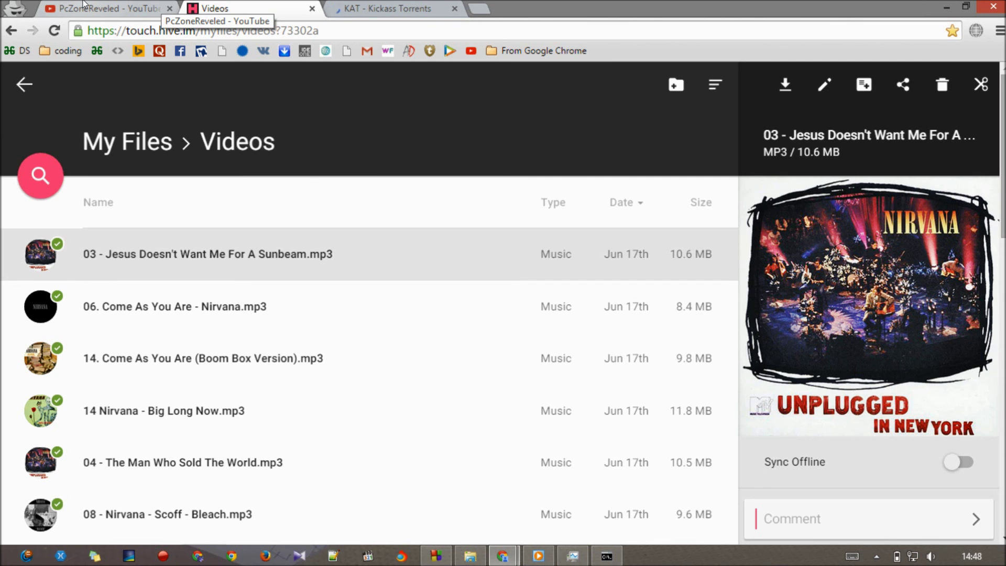
left_click(349, 6)
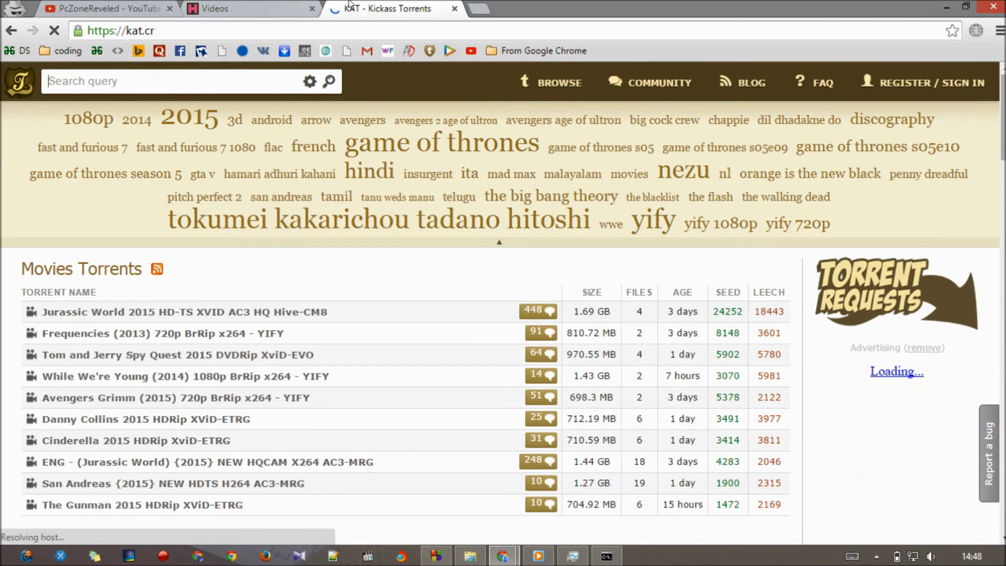
left_click(278, 5)
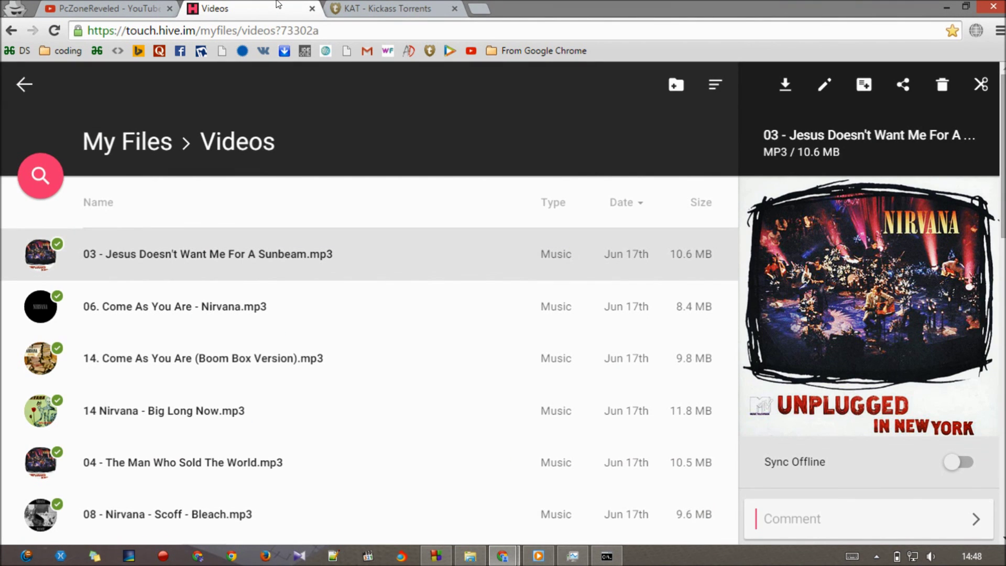
left_click(113, 7)
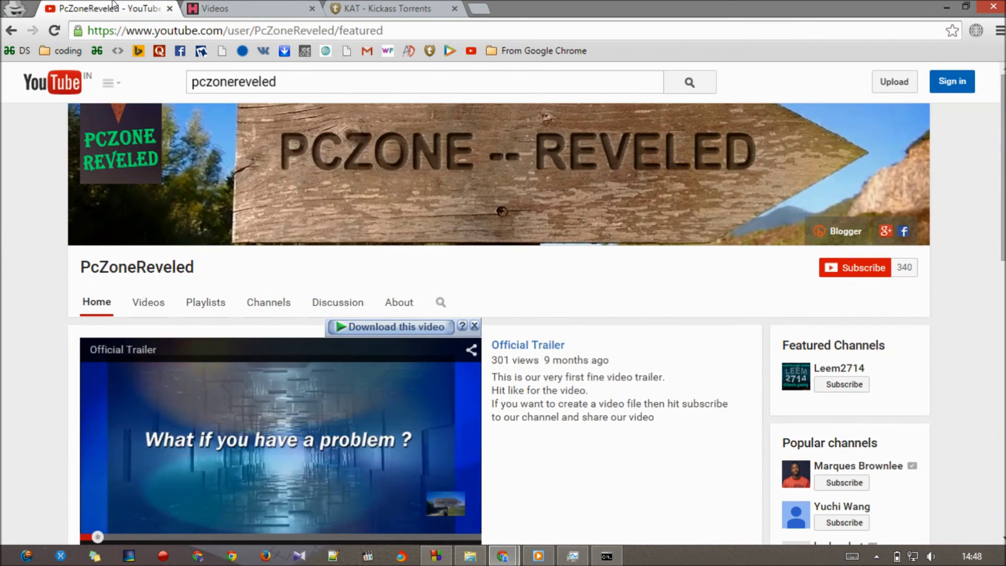